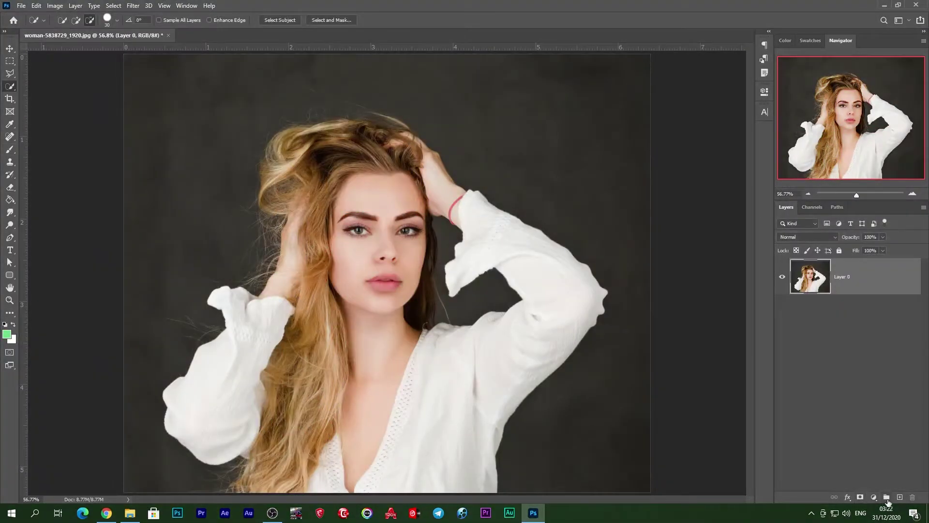
# Create Group 1 above the photo and Quick-Select the blouse's sleeves and torso.
pyautogui.click(886, 499)
pyautogui.moveTo(855, 289)
pyautogui.mouseDown()
pyautogui.moveTo(846, 360)
pyautogui.moveTo(851, 338)
pyautogui.mouseUp()
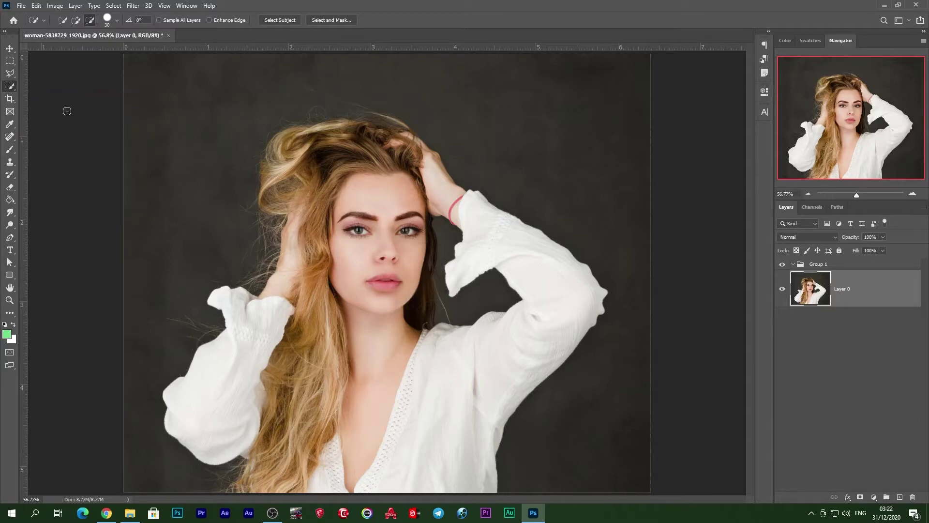
pyautogui.click(76, 20)
pyautogui.moveTo(222, 300); pyautogui.dragTo(215, 376)
pyautogui.moveTo(486, 264)
pyautogui.mouseDown()
pyautogui.moveTo(533, 266)
pyautogui.moveTo(477, 388)
pyautogui.moveTo(324, 482)
pyautogui.mouseUp()
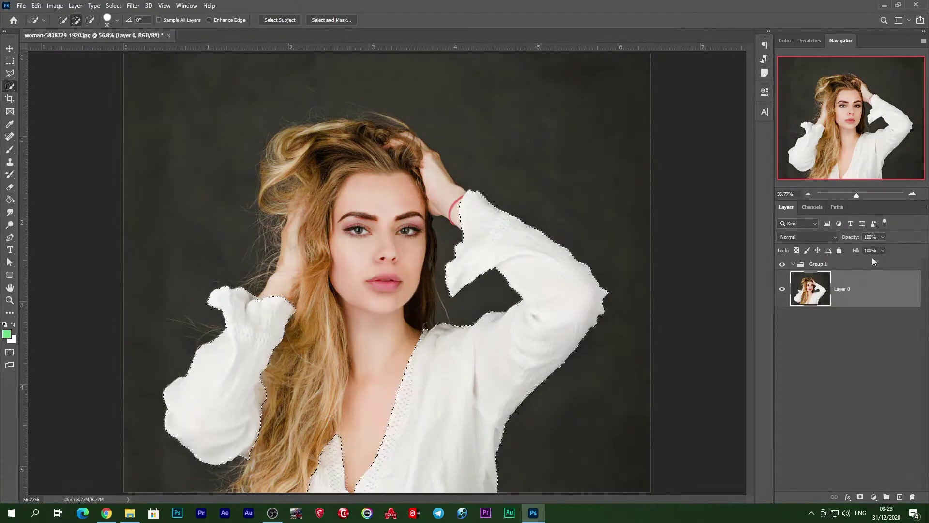
# Add a layer mask to Group 1 from the blouse selection.
pyautogui.click(825, 267)
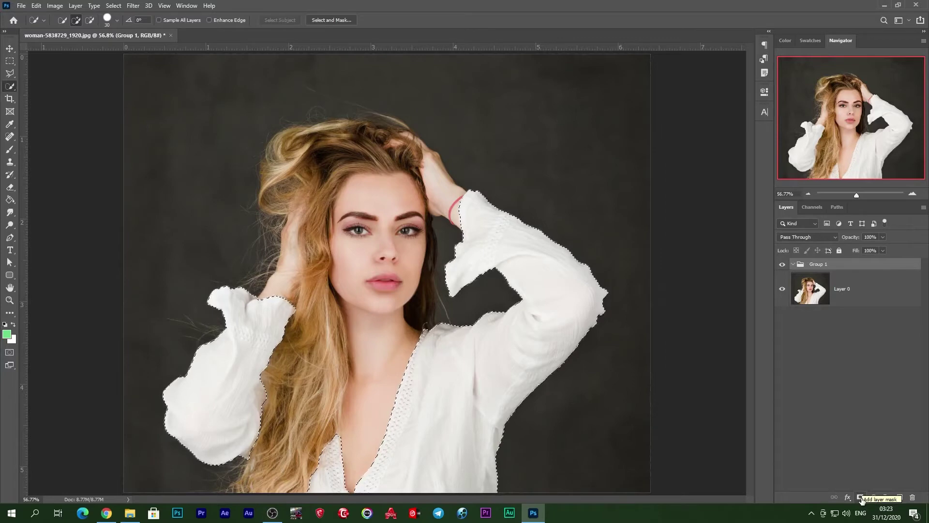
pyautogui.click(861, 498)
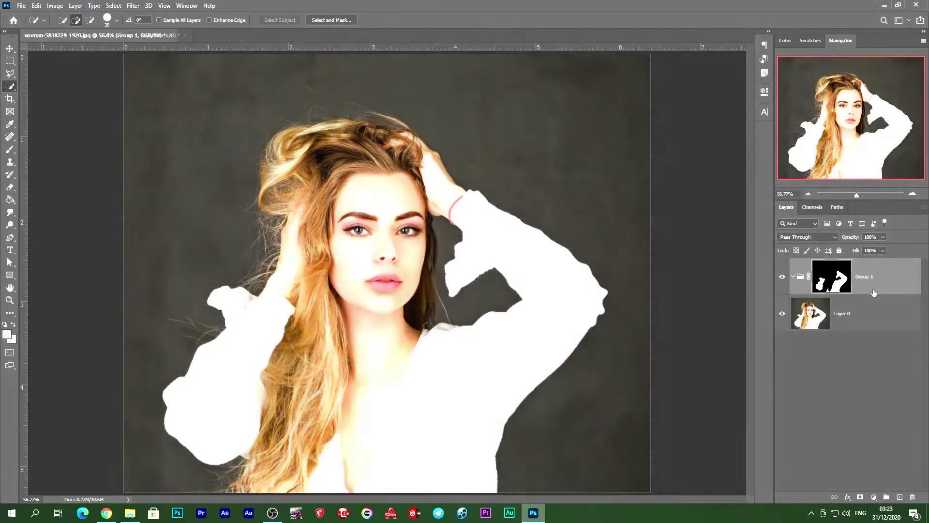
pyautogui.click(874, 292)
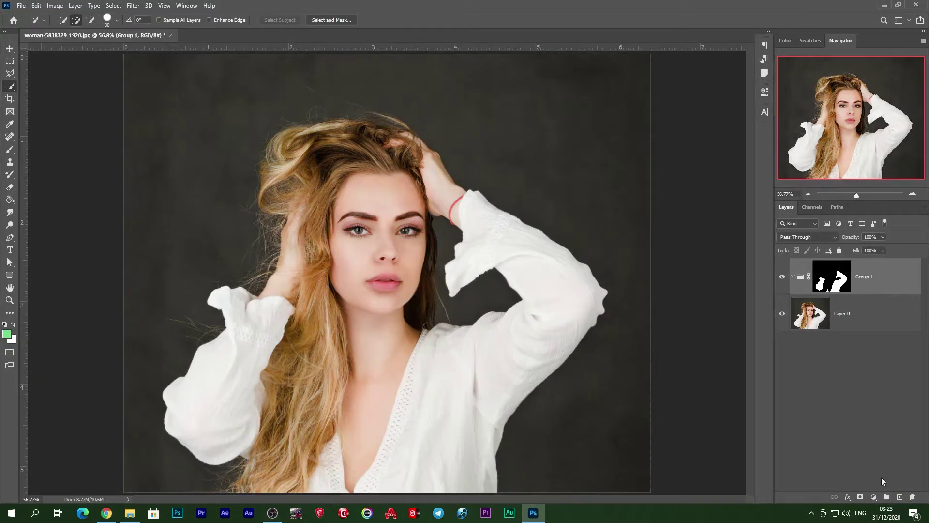
# Add a Solid Color fill layer in a dark teal-blue shade inside Group 1.
pyautogui.click(874, 498)
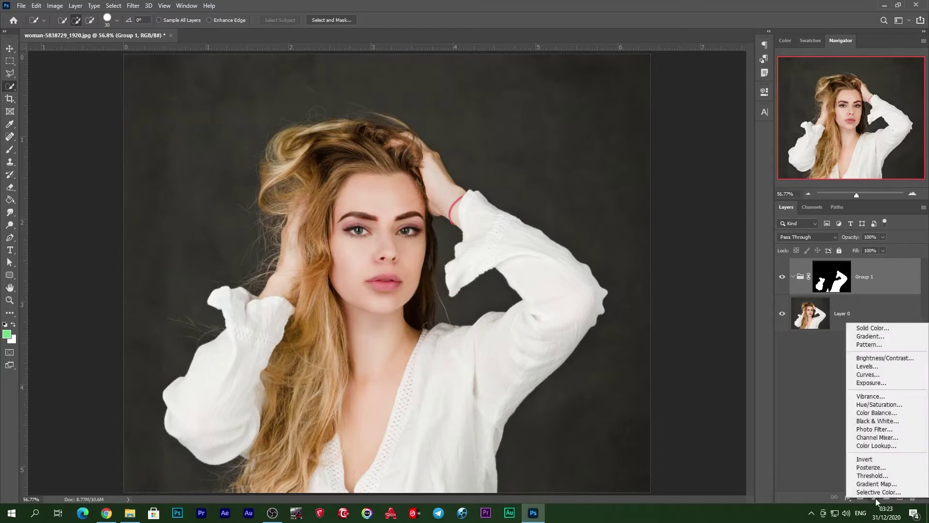
pyautogui.click(883, 330)
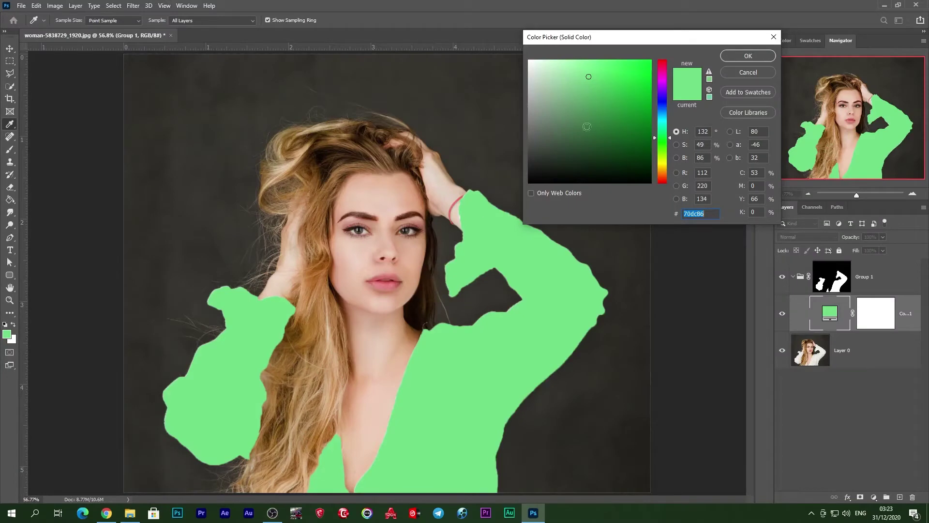
pyautogui.moveTo(656, 88); pyautogui.dragTo(657, 65)
pyautogui.click(600, 64)
pyautogui.click(614, 125)
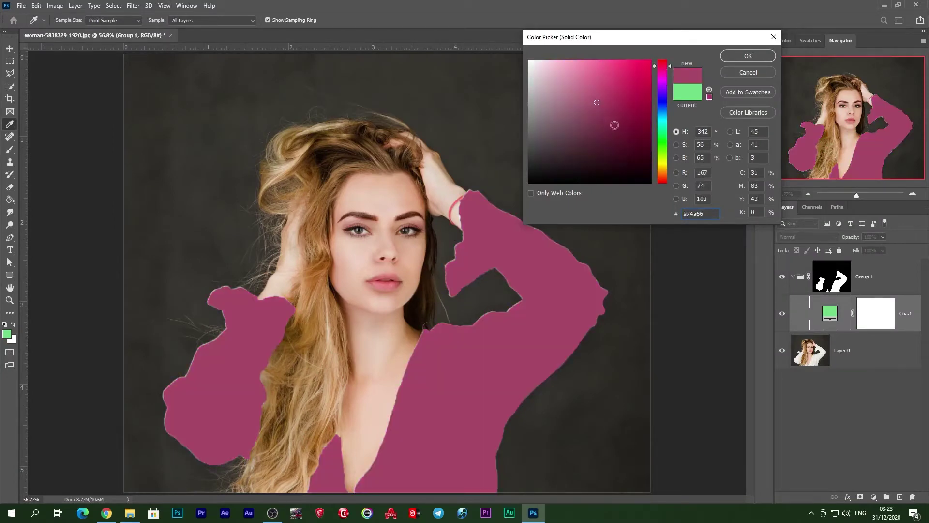
pyautogui.moveTo(659, 123); pyautogui.dragTo(665, 122)
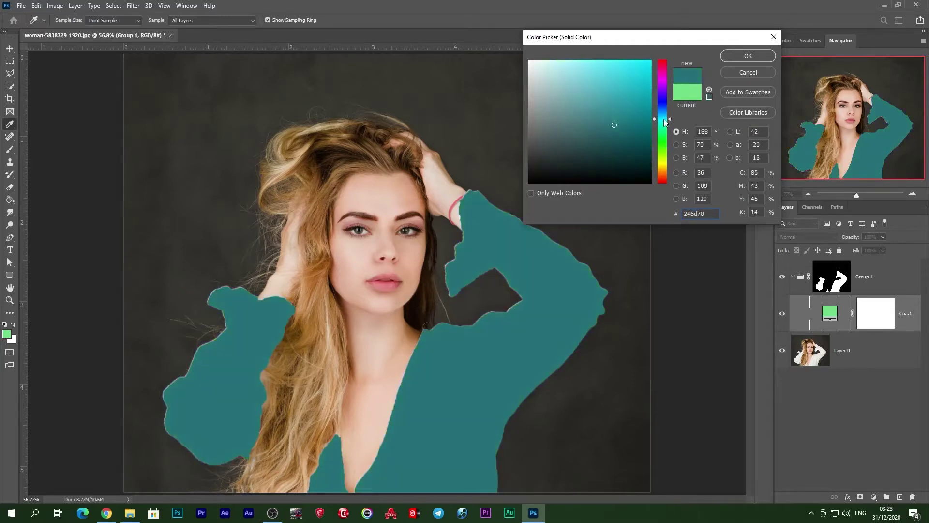
pyautogui.moveTo(664, 118)
pyautogui.mouseDown()
pyautogui.moveTo(584, 65)
pyautogui.moveTo(599, 63)
pyautogui.moveTo(595, 122)
pyautogui.moveTo(649, 63)
pyautogui.moveTo(606, 62)
pyautogui.mouseUp()
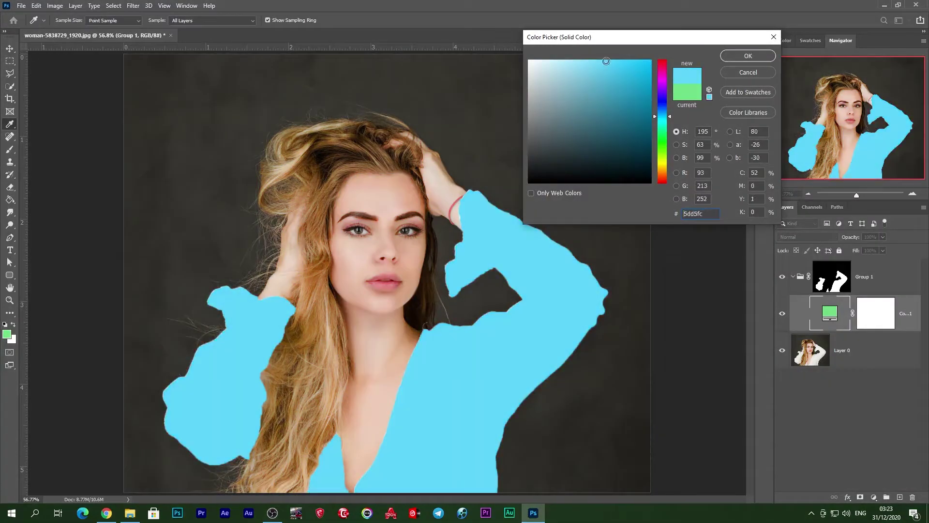
pyautogui.click(595, 113)
pyautogui.moveTo(601, 127); pyautogui.dragTo(621, 119)
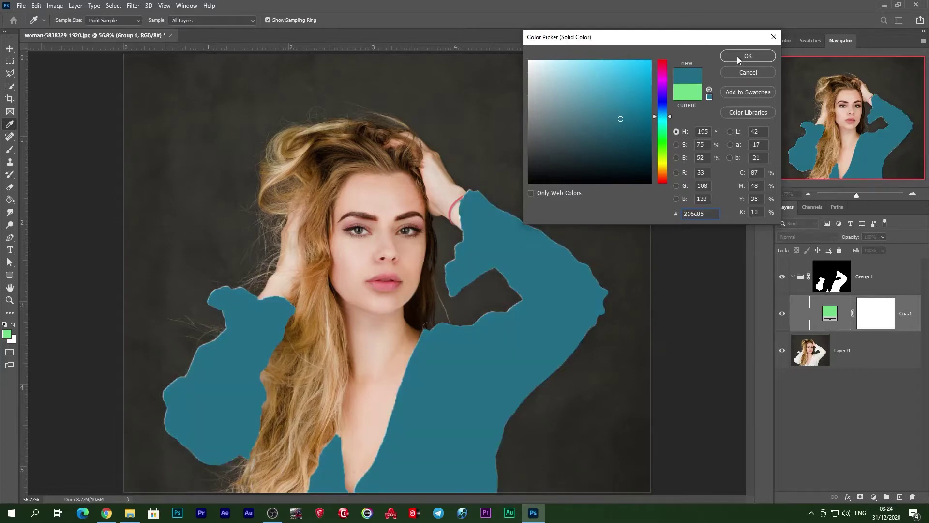
pyautogui.click(737, 56)
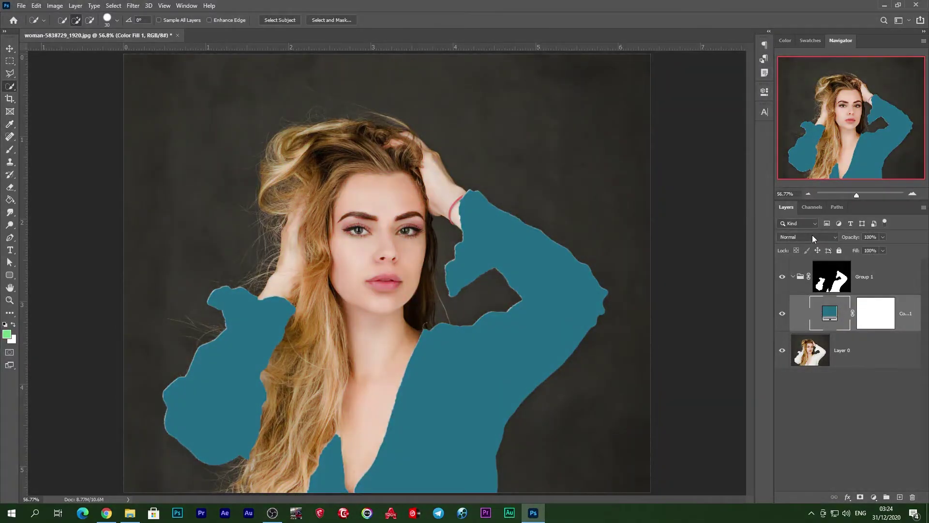
# Set the Color Fill layer's blend mode to Multiply.
pyautogui.click(812, 238)
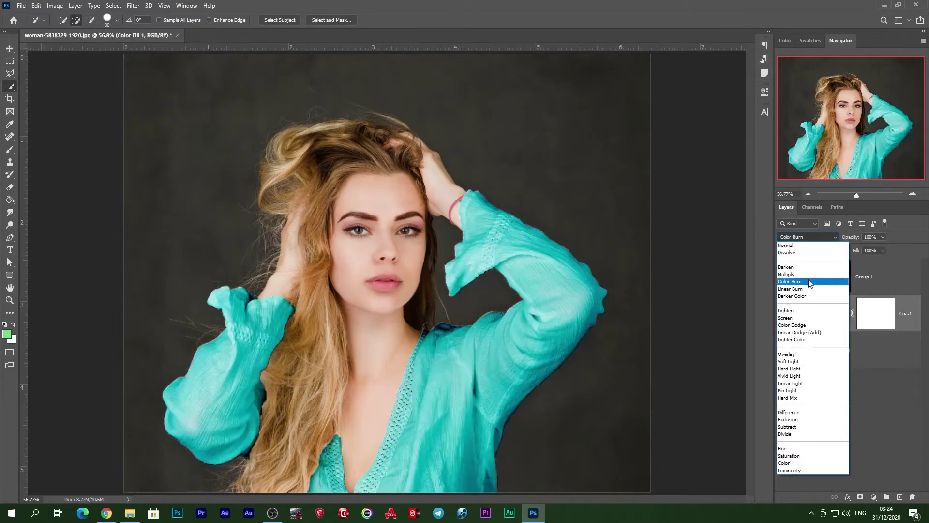
pyautogui.click(811, 275)
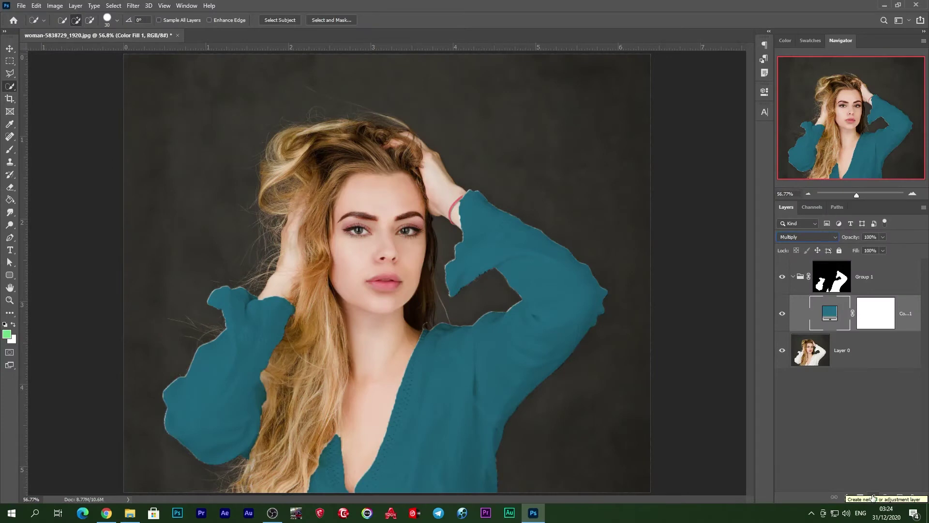
# Add a Curves layer, pulling a blouse-sampled point down to deepen the teal into navy.
pyautogui.click(873, 497)
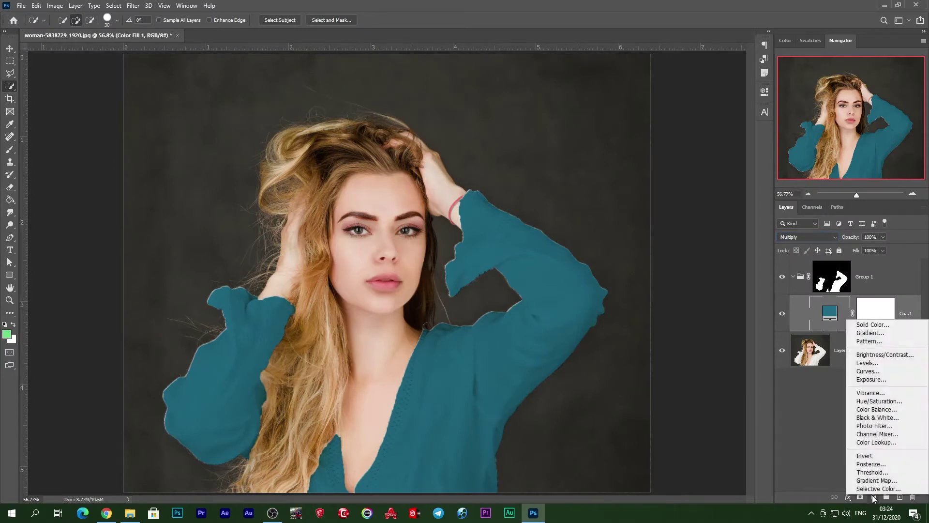
pyautogui.click(893, 374)
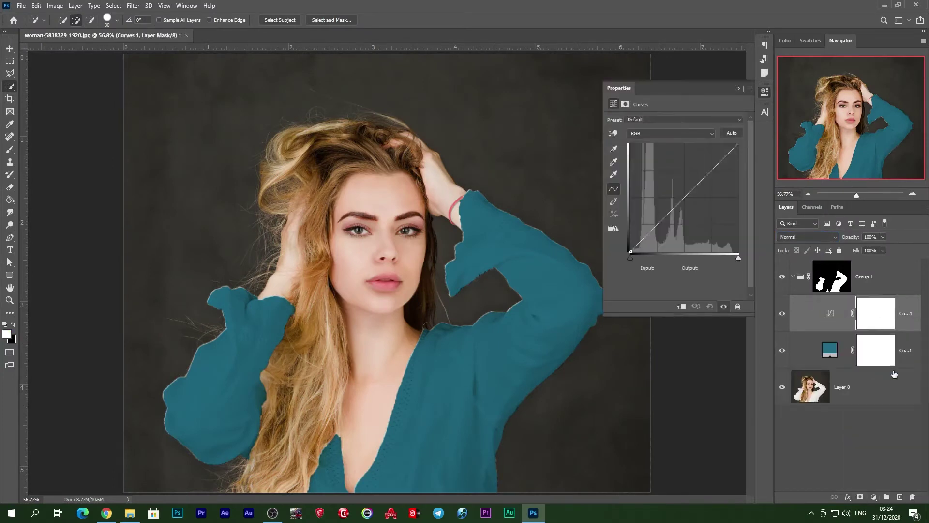
pyautogui.click(613, 135)
pyautogui.click(573, 280)
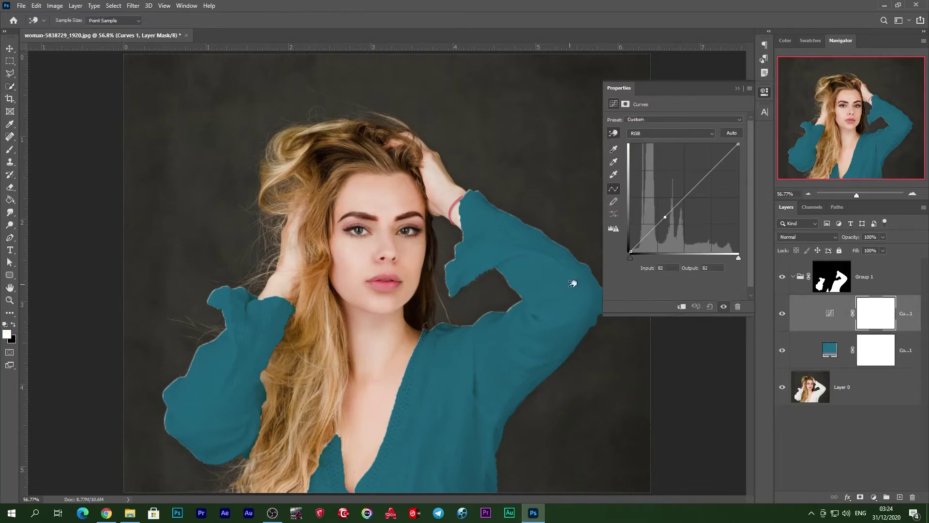
pyautogui.moveTo(663, 217)
pyautogui.mouseDown()
pyautogui.moveTo(676, 224)
pyautogui.moveTo(661, 247)
pyautogui.mouseUp()
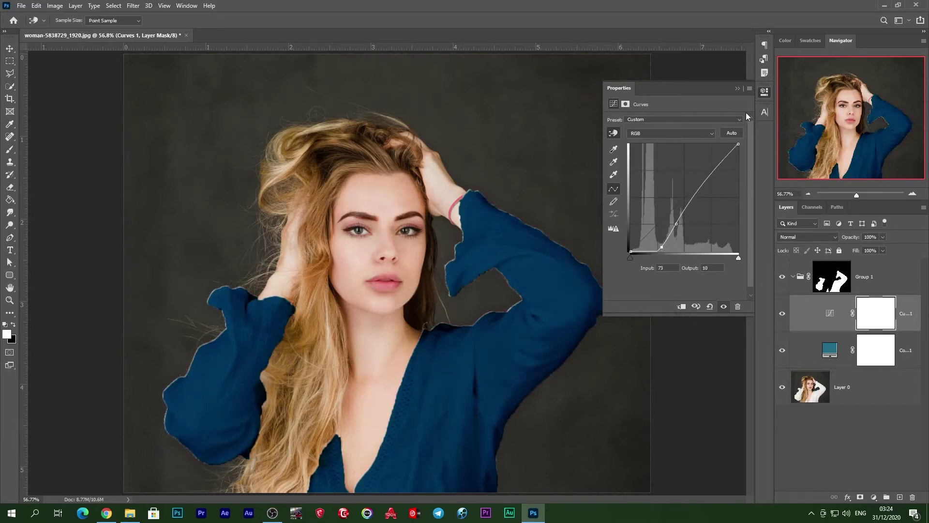
pyautogui.click(737, 87)
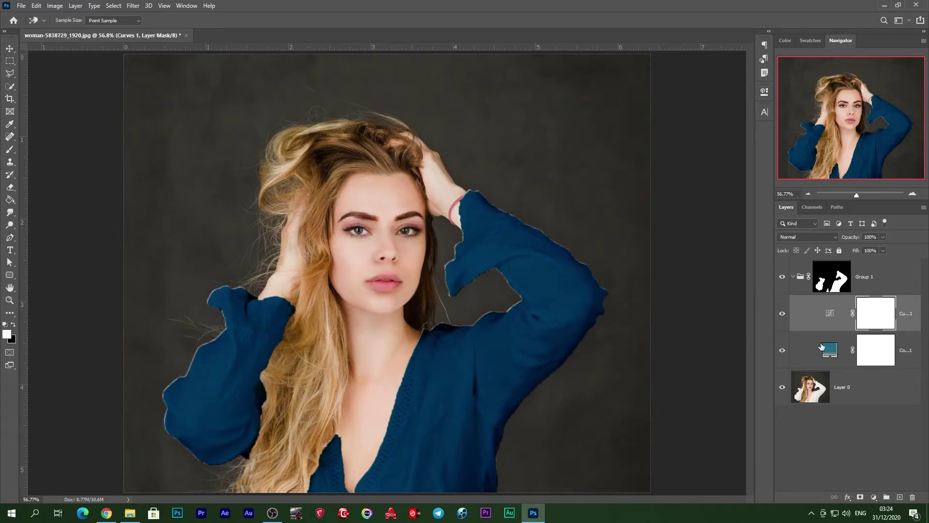
# Try a crimson colour for Color Fill 1, then cancel it.
pyautogui.click(825, 350)
pyautogui.doubleClick(829, 350)
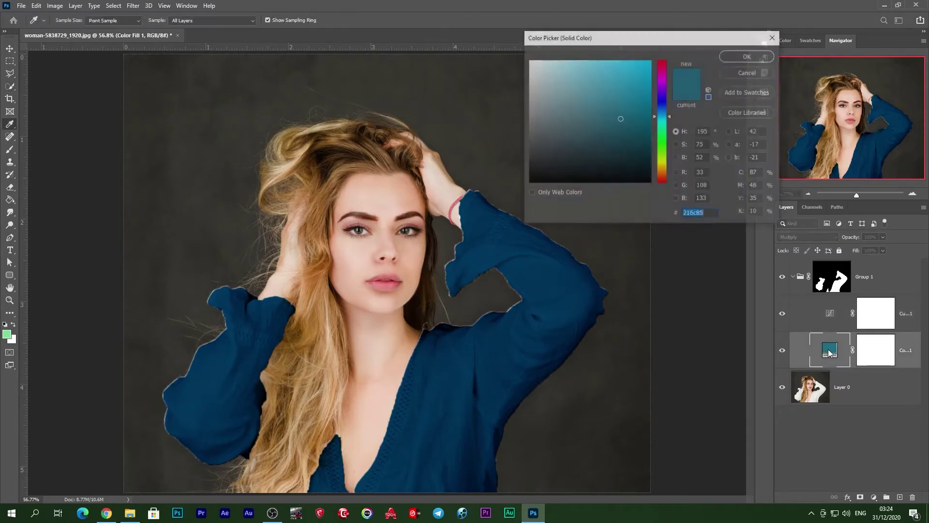
pyautogui.moveTo(679, 114); pyautogui.dragTo(664, 68)
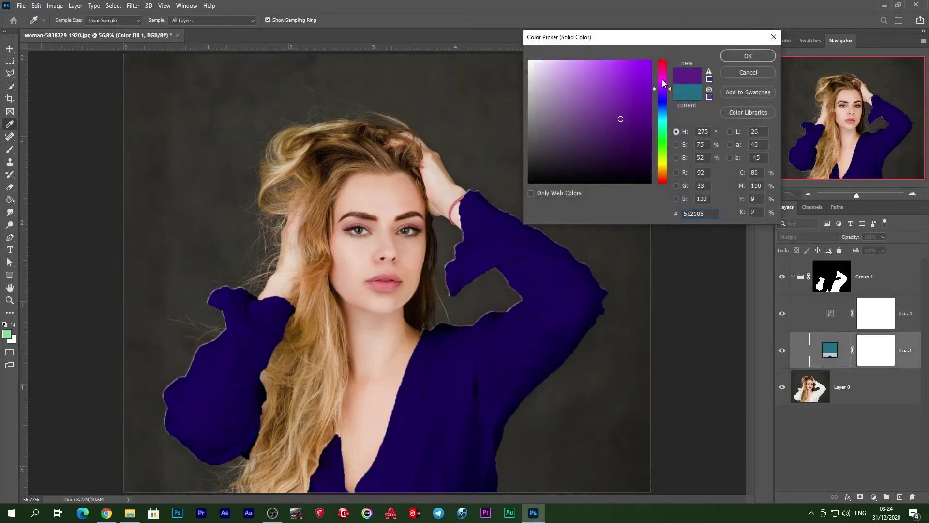
pyautogui.click(745, 73)
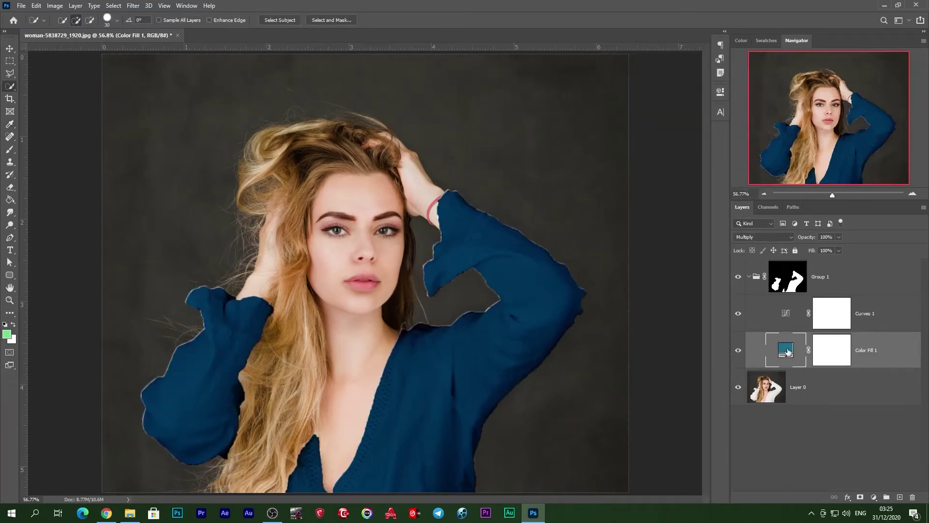
# Change Color Fill 1 to mustard yellow #d29900.
pyautogui.doubleClick(787, 352)
pyautogui.moveTo(663, 116)
pyautogui.mouseDown()
pyautogui.moveTo(669, 164)
pyautogui.moveTo(603, 89)
pyautogui.moveTo(641, 71)
pyautogui.mouseUp()
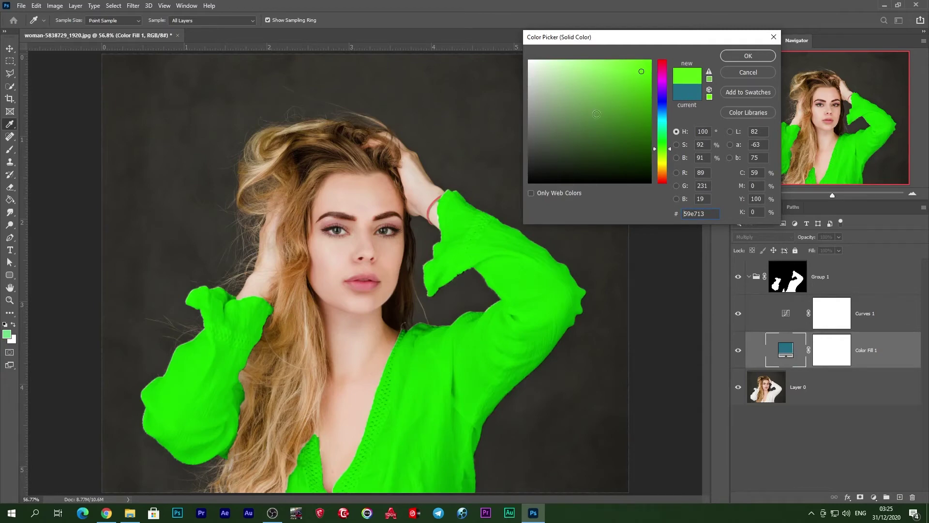
pyautogui.moveTo(596, 114)
pyautogui.mouseDown()
pyautogui.moveTo(662, 73)
pyautogui.moveTo(664, 168)
pyautogui.mouseUp()
pyautogui.moveTo(649, 116); pyautogui.dragTo(662, 81)
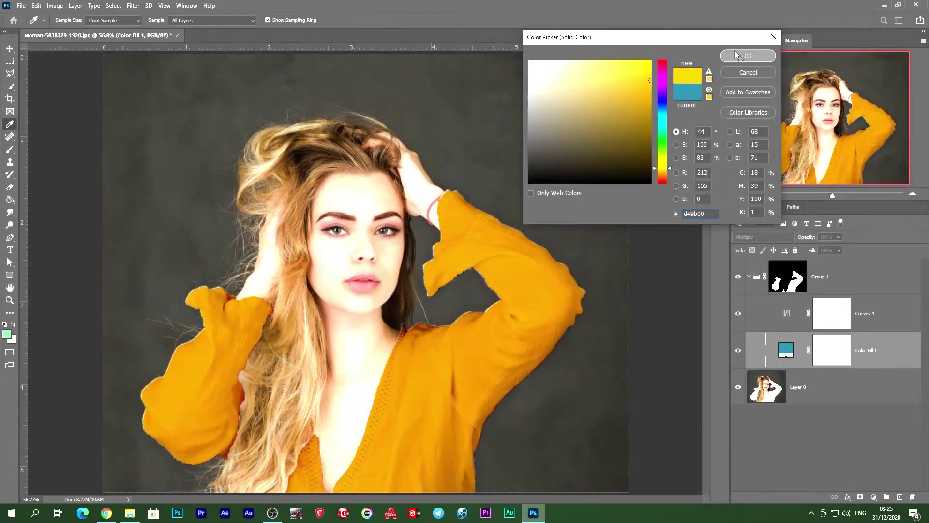
pyautogui.click(748, 55)
# Raise a new Curves 1 point up-left to brighten the yellow blouse, then zoom out.
pyautogui.doubleClick(782, 313)
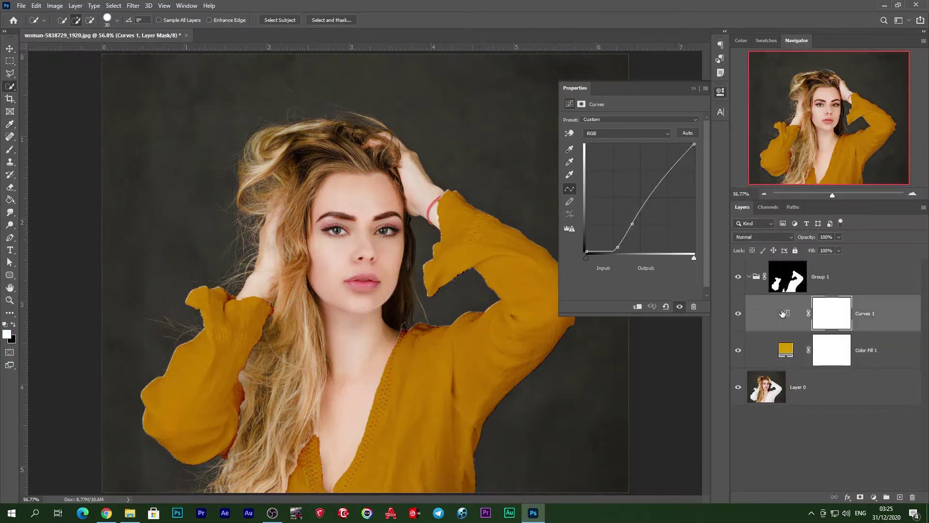
pyautogui.moveTo(633, 225); pyautogui.dragTo(618, 247)
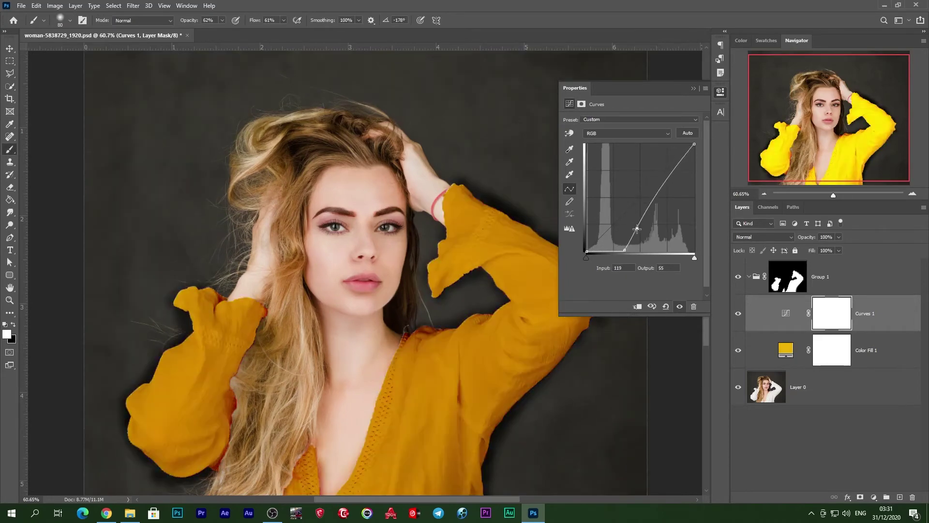
pyautogui.moveTo(635, 229); pyautogui.dragTo(631, 229)
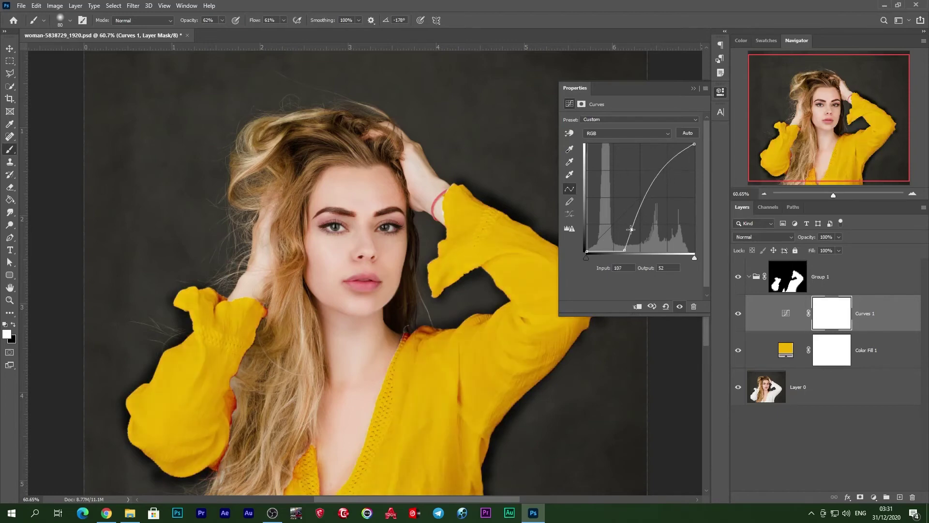
pyautogui.click(693, 89)
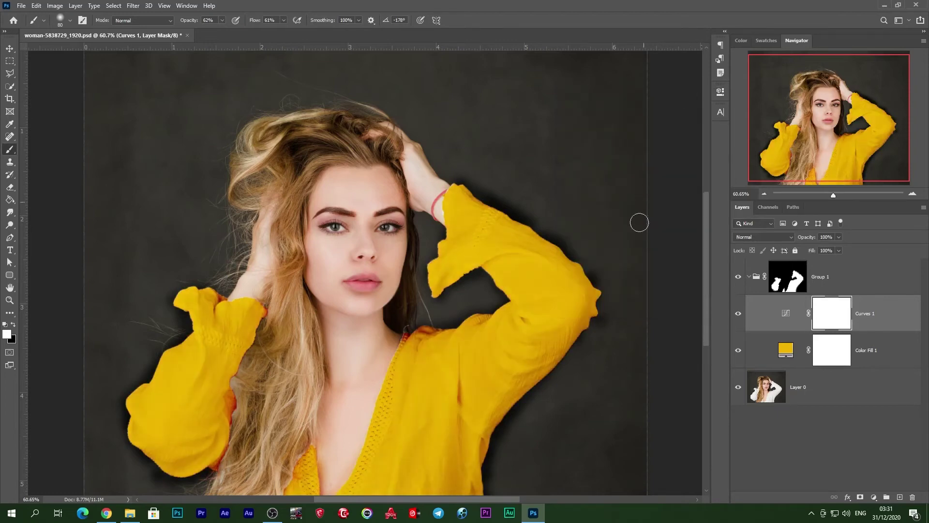
pyautogui.click(765, 194)
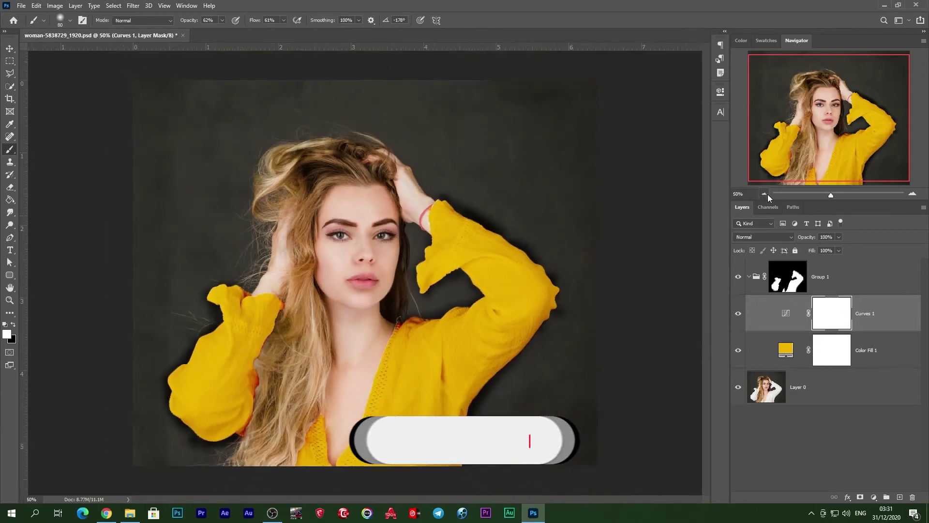
pyautogui.scroll(1, 792, 197)
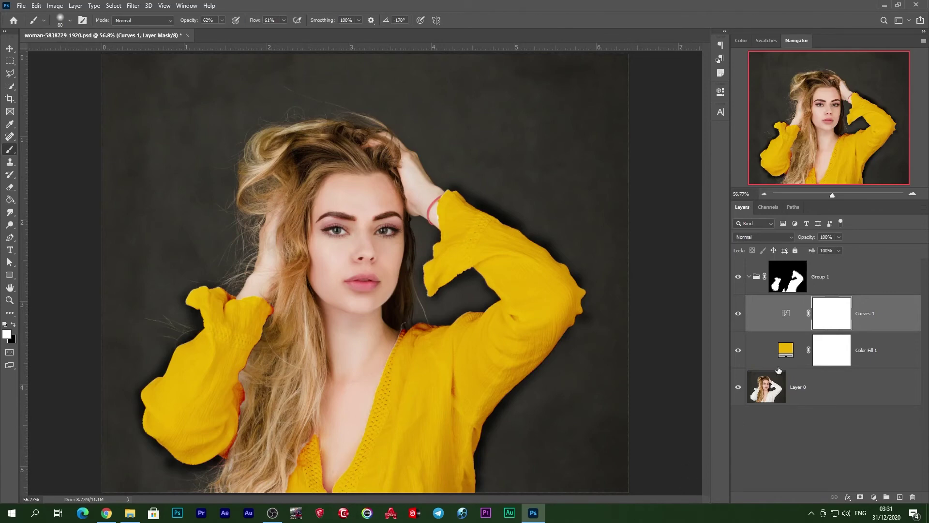
pyautogui.doubleClick(795, 347)
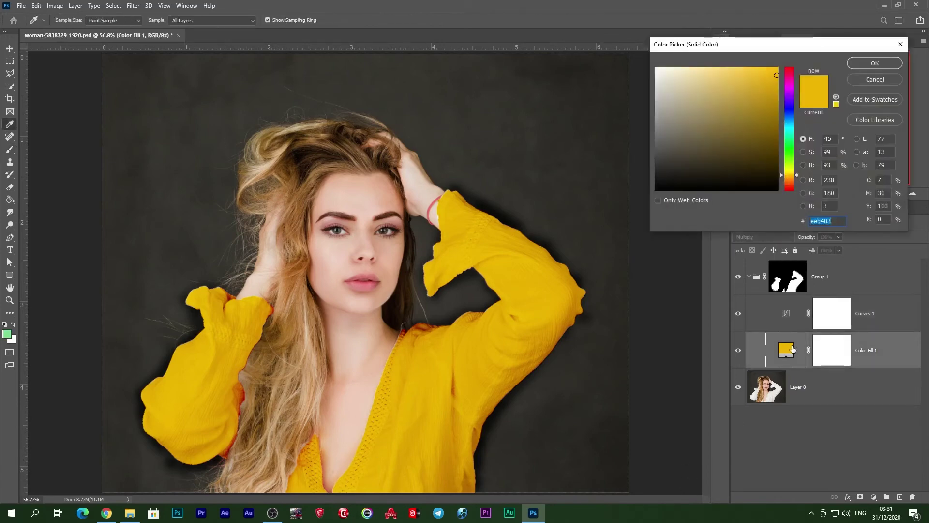
pyautogui.click(874, 80)
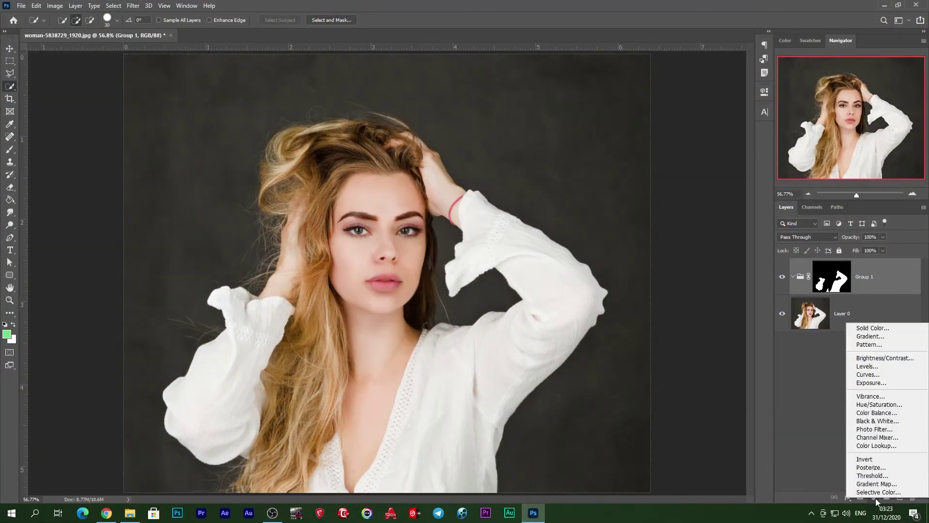
# Add a teal Solid Color fill layer over the blouse in Multiply mode.
pyautogui.click(872, 328)
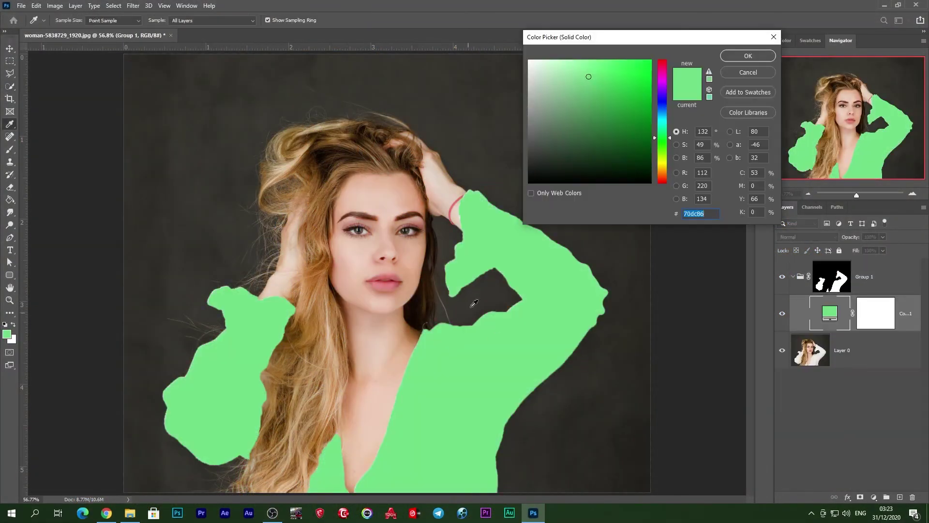
pyautogui.click(611, 125)
pyautogui.click(747, 56)
pyautogui.hotkey('shift', 'alt', 'm')
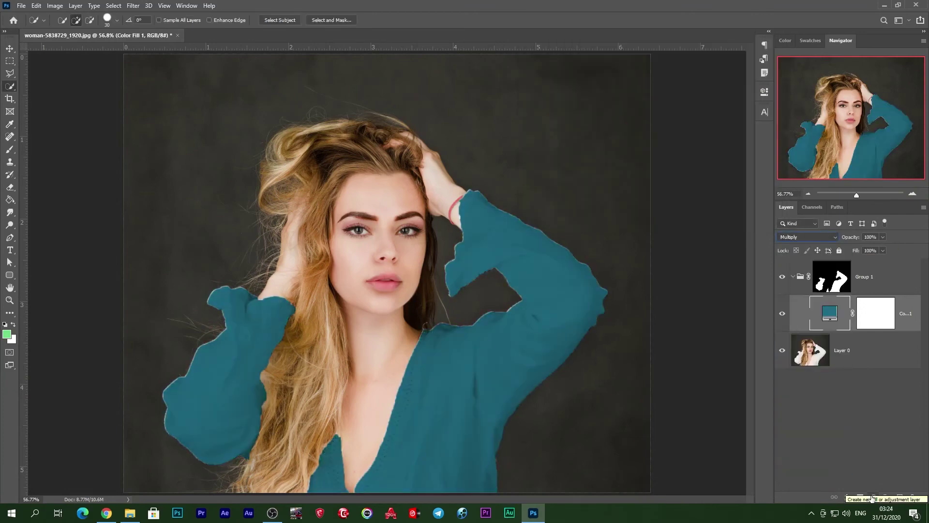